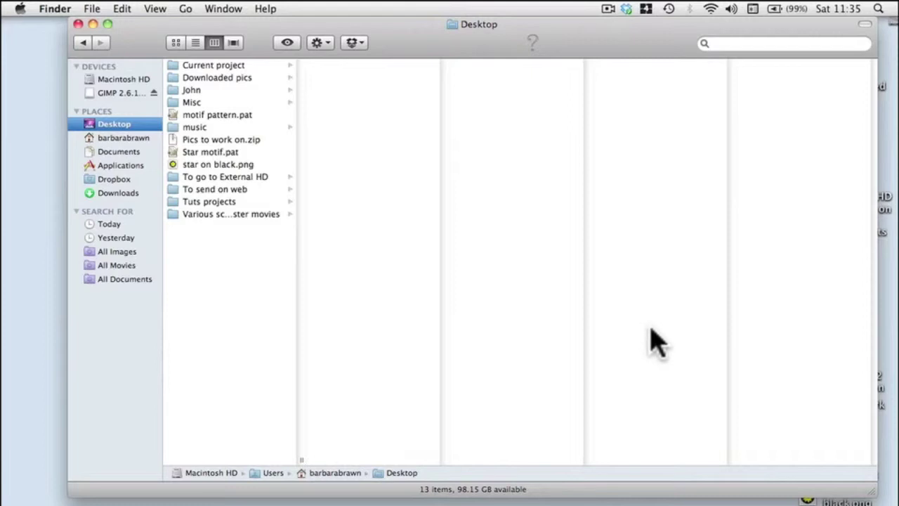
Select Star motif.pat on the Desktop and copy it using Edit > Copy
{"action": "left_click_drag", "start_coordinate": [591, 34], "coordinate": [591, 55]}
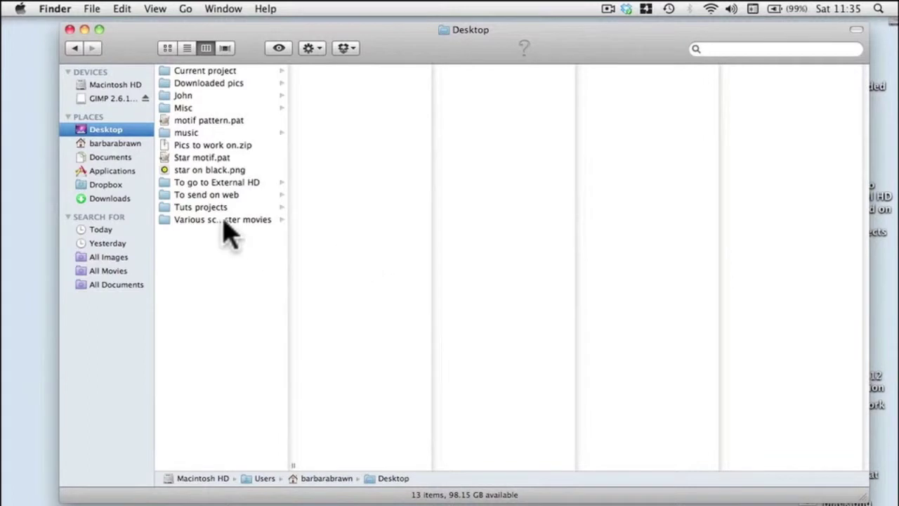
{"action": "left_click", "coordinate": [205, 161]}
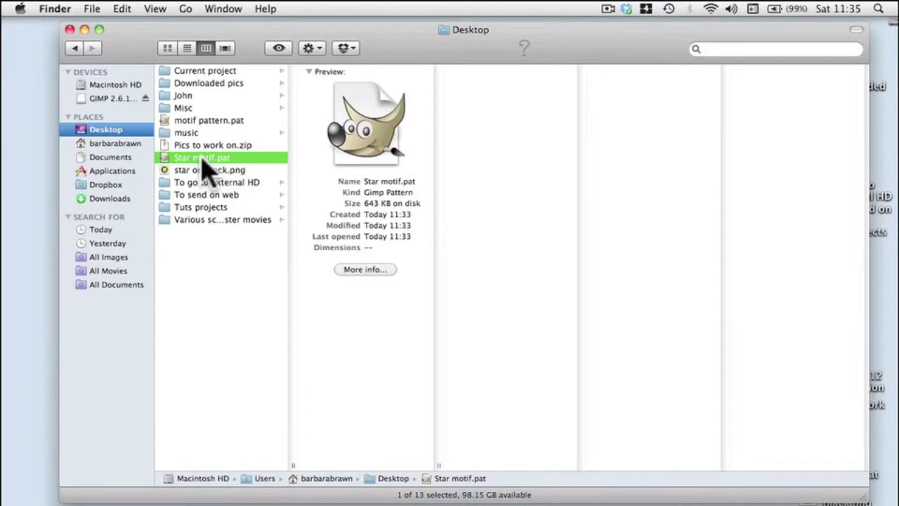
{"action": "left_click", "coordinate": [92, 8]}
{"action": "mouse_move", "coordinate": [124, 10]}
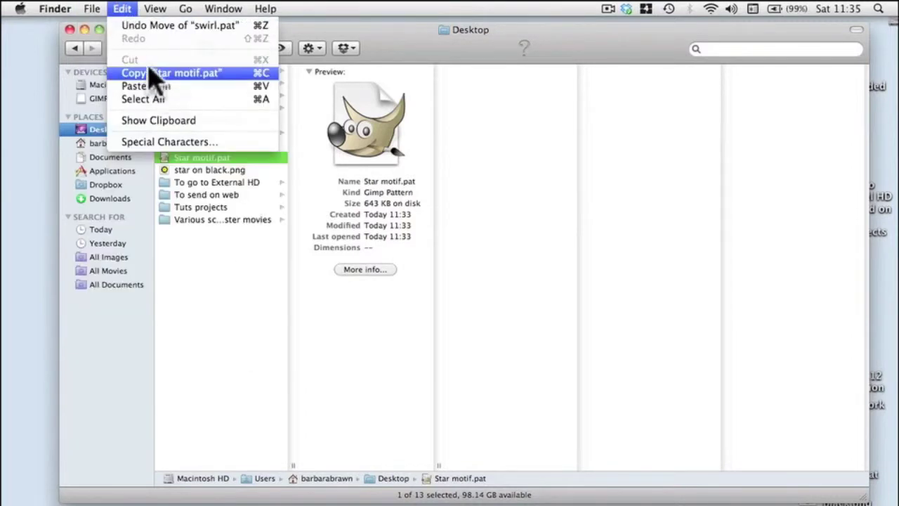
{"action": "left_click", "coordinate": [392, 45]}
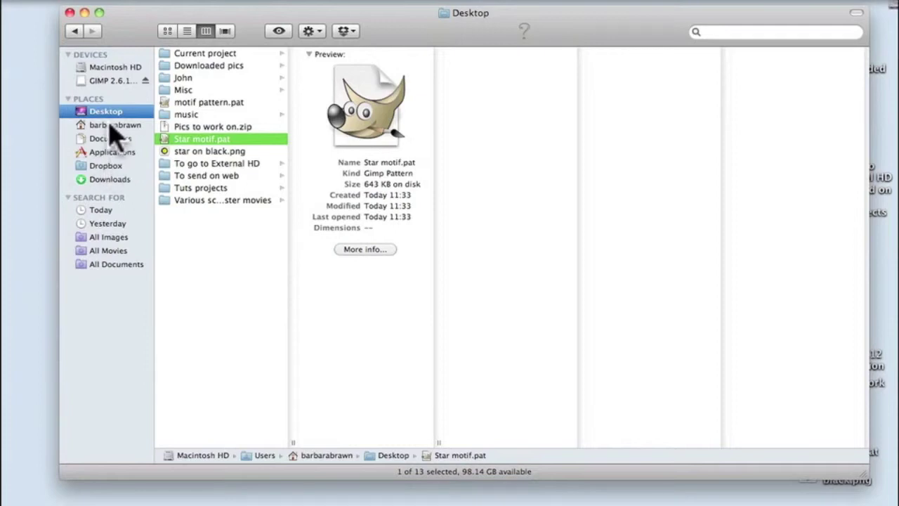
Navigate from the home folder to Library > Application Support > Gimp > patterns
{"action": "left_click", "coordinate": [113, 126]}
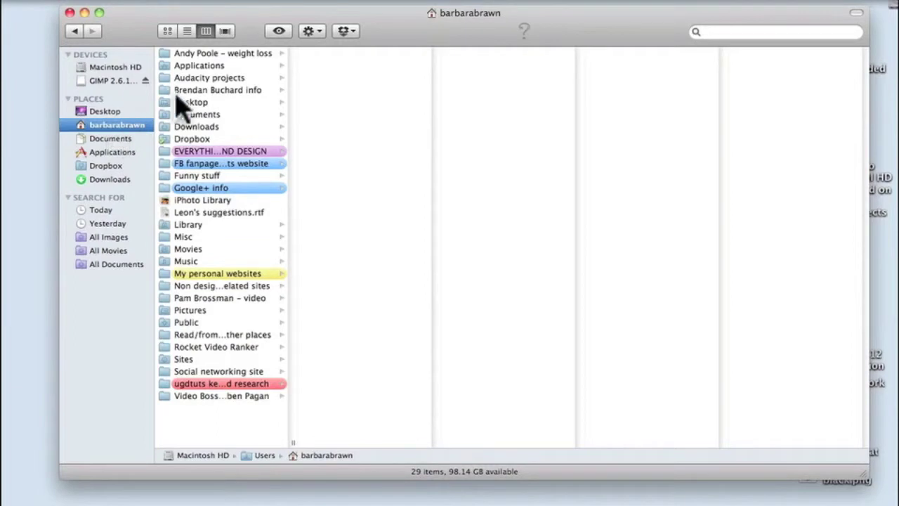
{"action": "left_click", "coordinate": [194, 225]}
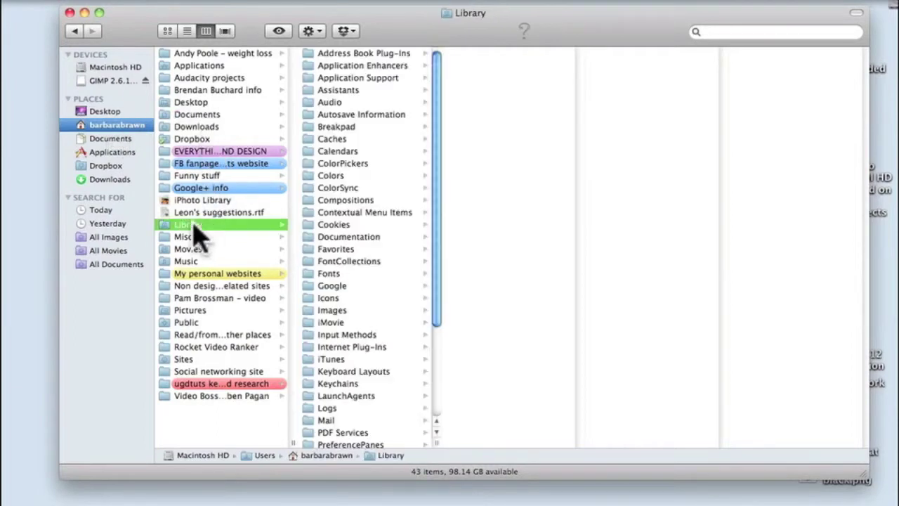
{"action": "left_click", "coordinate": [344, 79]}
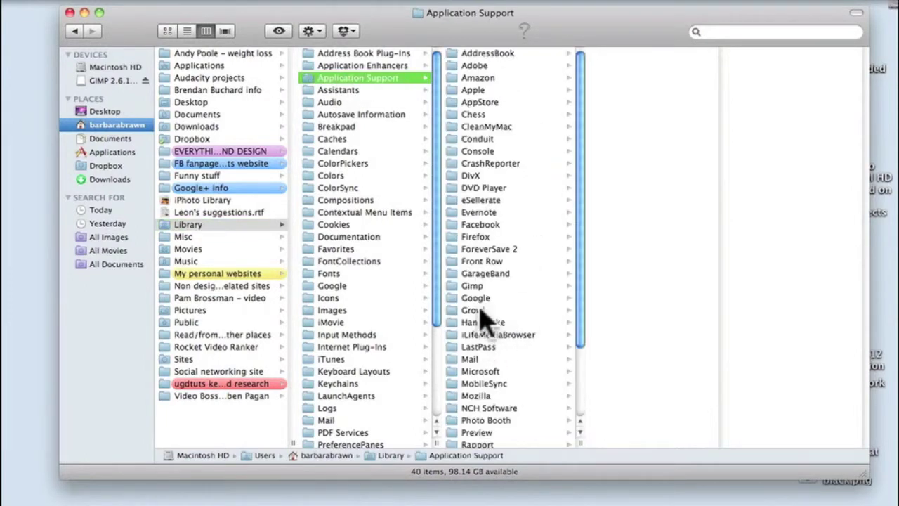
{"action": "left_click", "coordinate": [472, 286]}
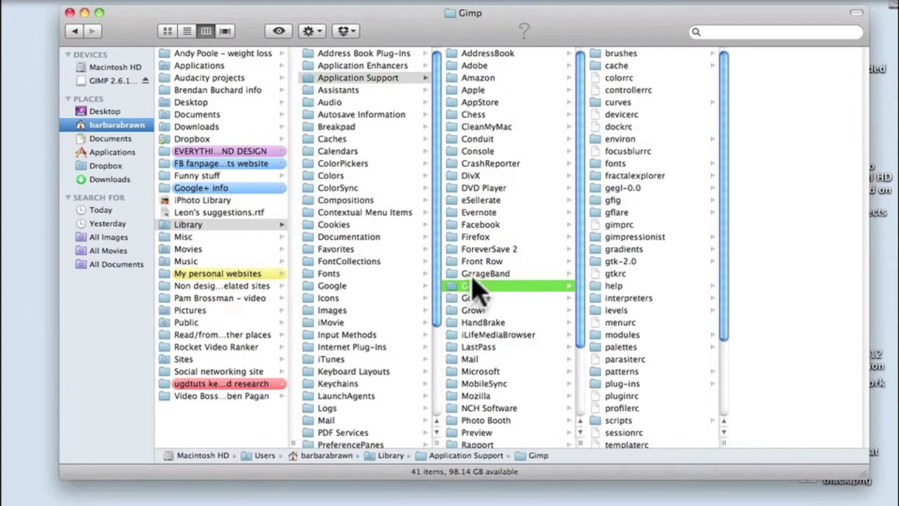
{"action": "left_click_drag", "start_coordinate": [723, 317], "coordinate": [724, 362]}
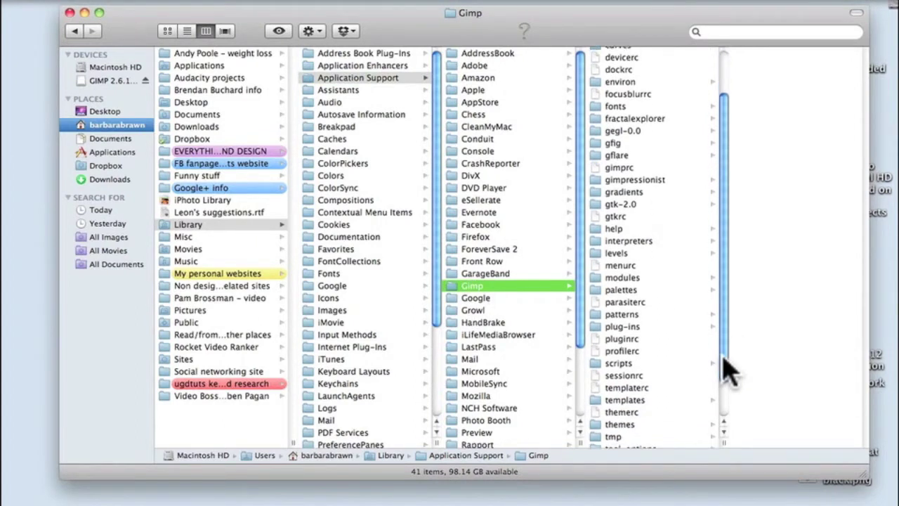
{"action": "left_click", "coordinate": [621, 312]}
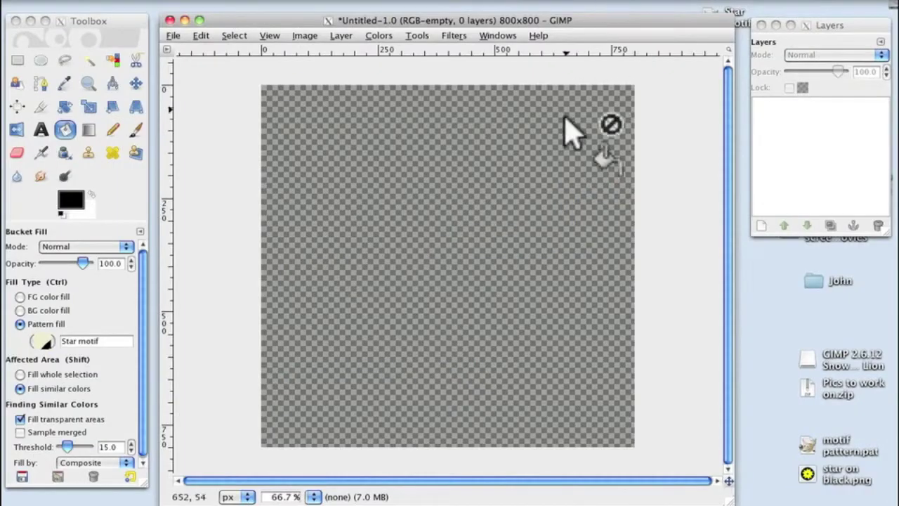
{"action": "left_click_drag", "start_coordinate": [563, 116], "coordinate": [59, 136]}
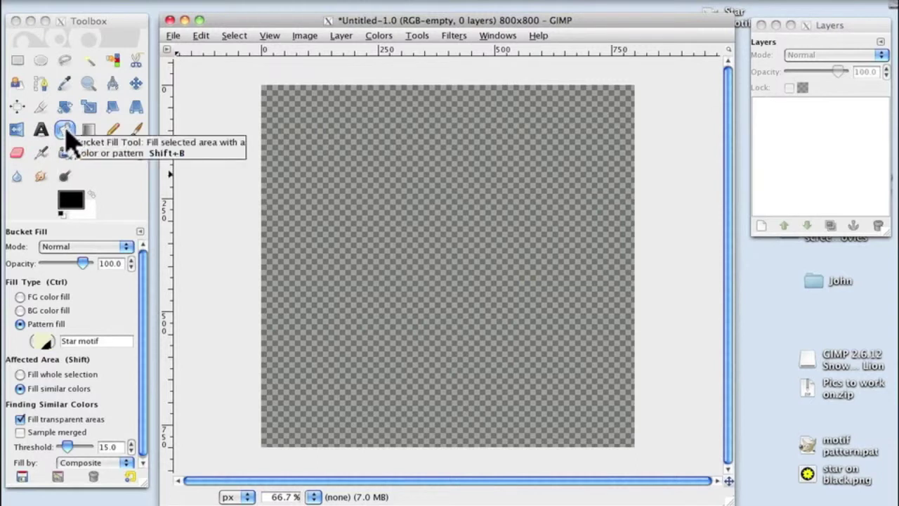
In Preferences > Folders > Patterns, point the personal entry at the Gimp patterns folder and mark it Writable
{"action": "left_click", "coordinate": [199, 36]}
{"action": "left_click", "coordinate": [244, 312]}
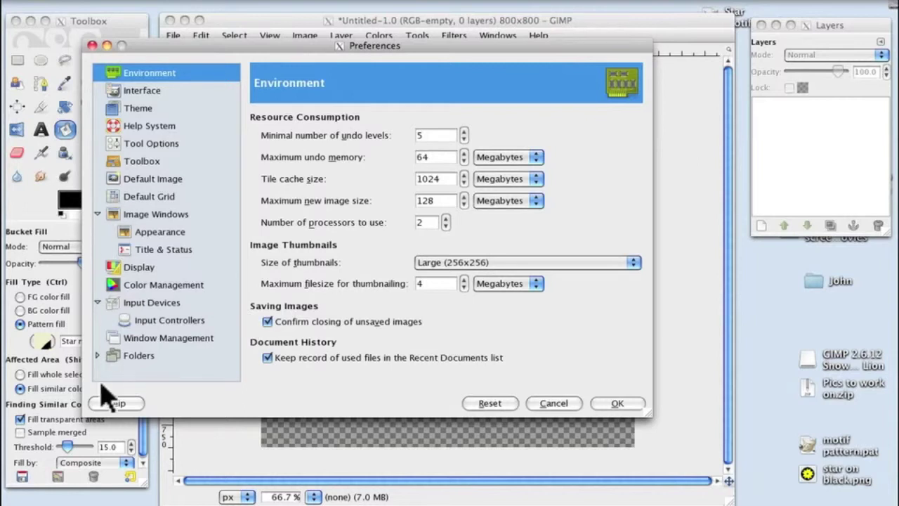
{"action": "left_click", "coordinate": [98, 354]}
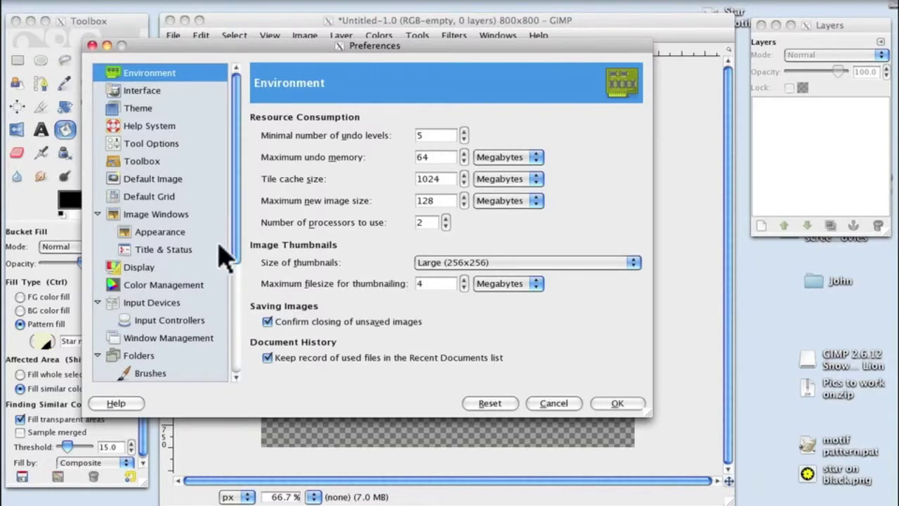
{"action": "scroll", "coordinate": [175, 327], "scroll_direction": "down", "scroll_amount": 3}
{"action": "left_click", "coordinate": [154, 321]}
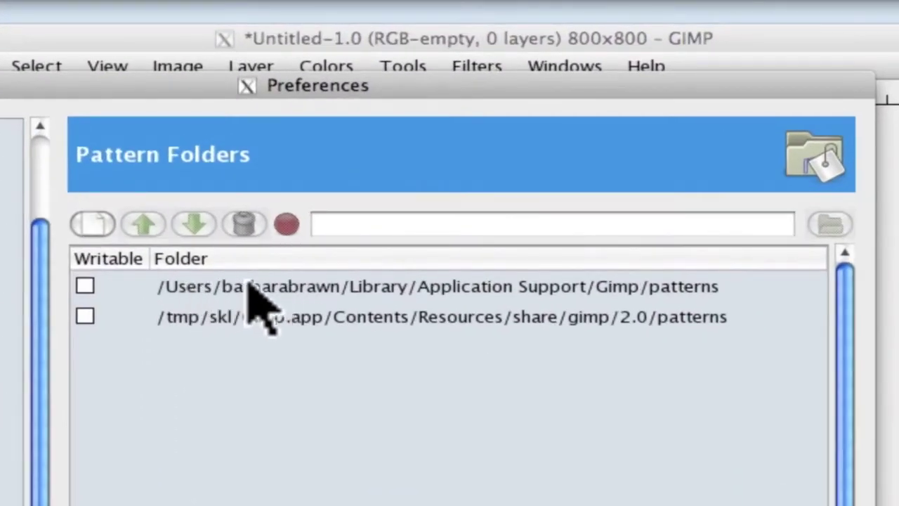
{"action": "left_click", "coordinate": [81, 285]}
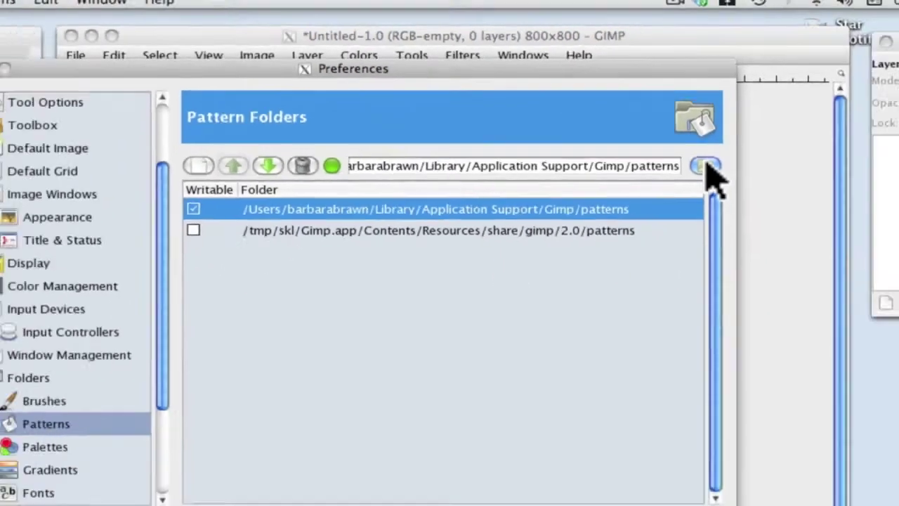
{"action": "left_click", "coordinate": [831, 225]}
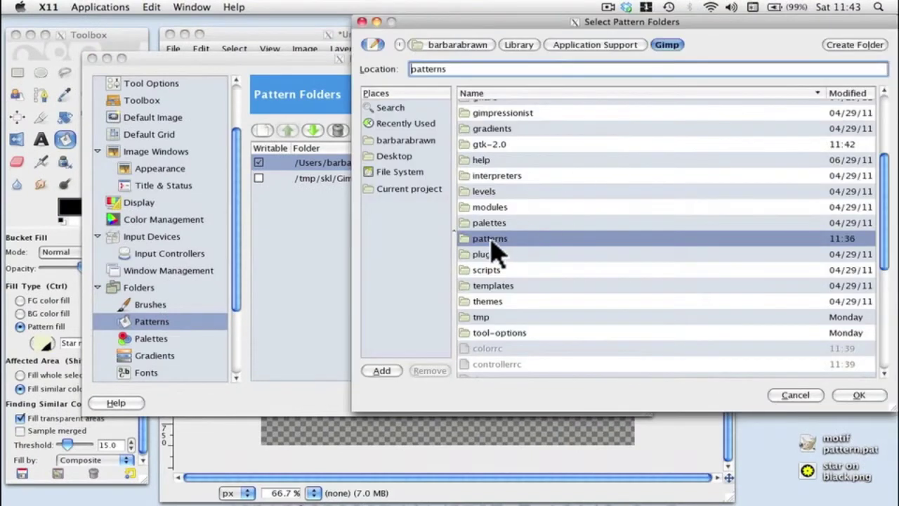
{"action": "double_click", "coordinate": [495, 243]}
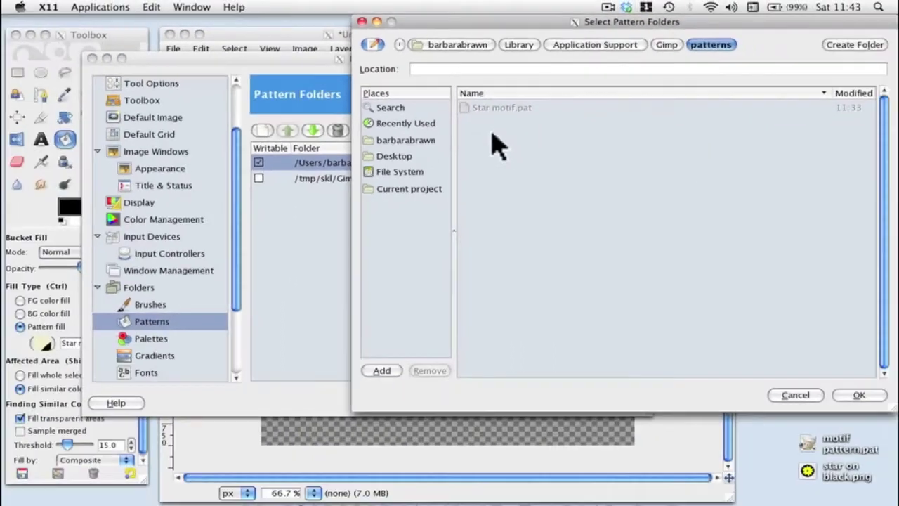
{"action": "left_click", "coordinate": [860, 396]}
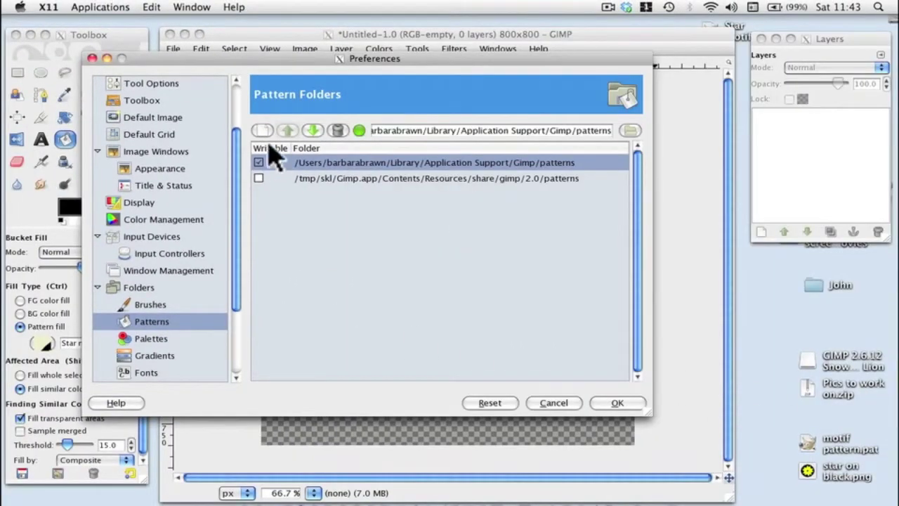
{"action": "left_click", "coordinate": [258, 162]}
{"action": "left_click", "coordinate": [617, 403]}
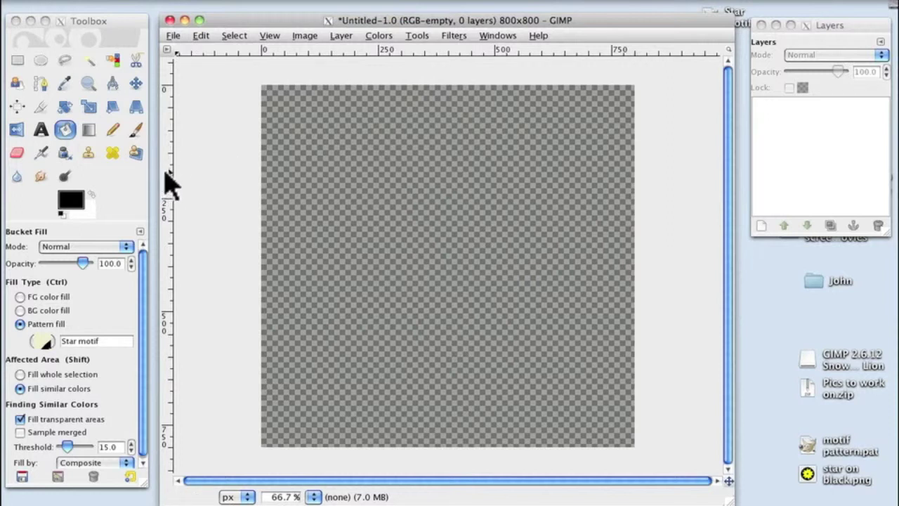
Create a new 1600×1600 pixel image and enlarge its window
{"action": "left_click", "coordinate": [173, 36]}
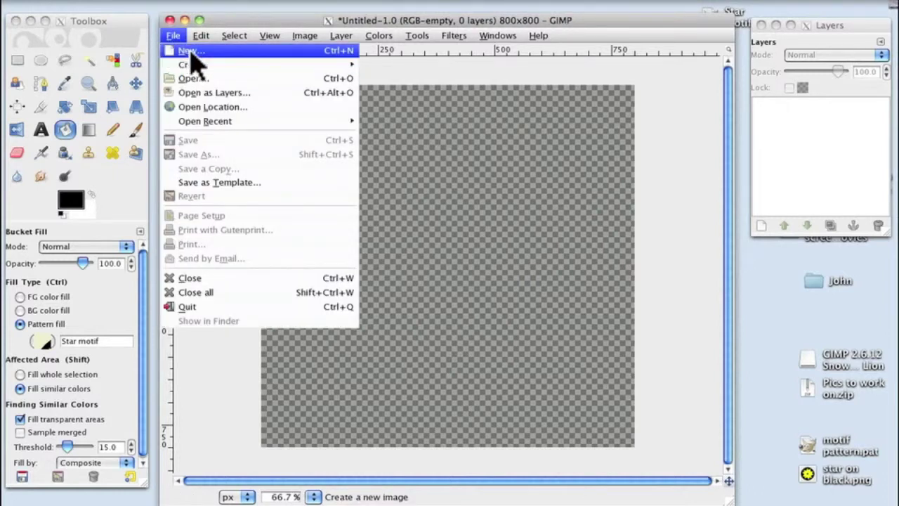
{"action": "left_click", "coordinate": [191, 52]}
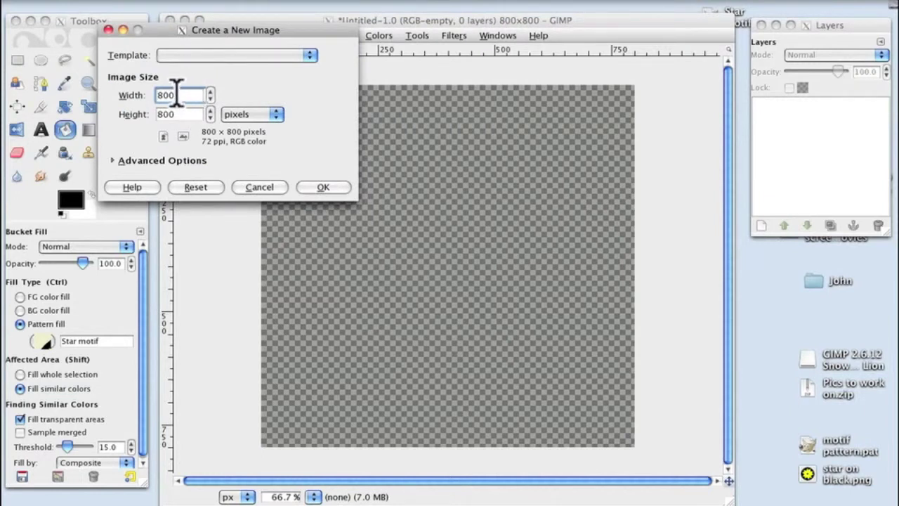
{"action": "left_click_drag", "start_coordinate": [177, 95], "coordinate": [154, 94]}
{"action": "type", "text": "1600"}
{"action": "left_click_drag", "start_coordinate": [180, 115], "coordinate": [140, 116]}
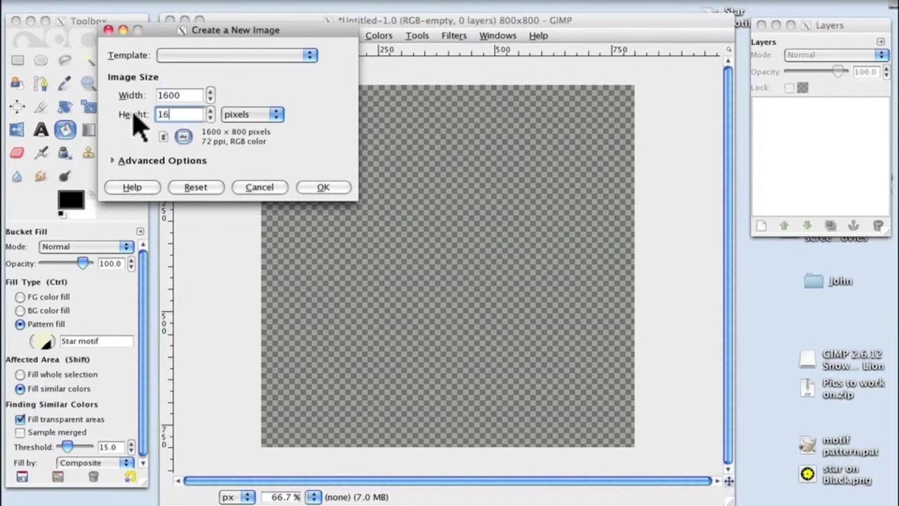
{"action": "type", "text": "1600"}
{"action": "left_click", "coordinate": [323, 187]}
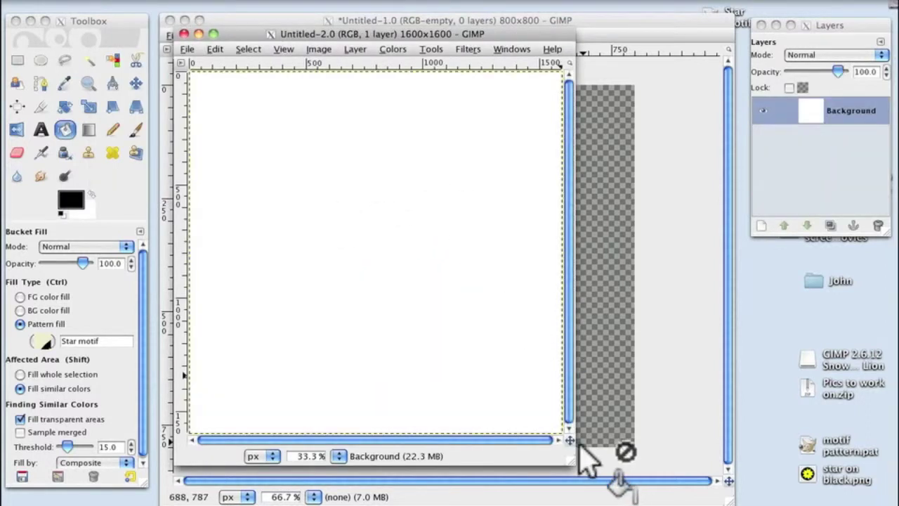
{"action": "left_click_drag", "start_coordinate": [575, 475], "coordinate": [742, 478]}
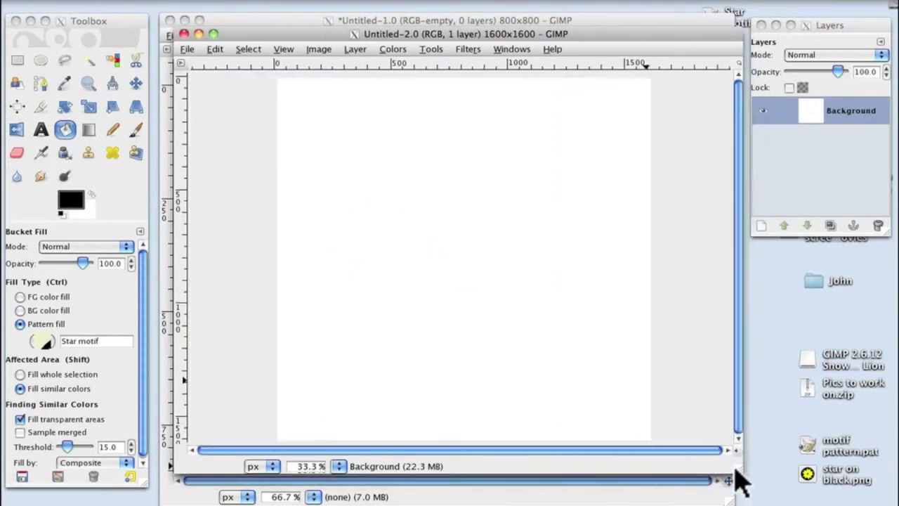
Set Bucket Fill to pattern fill with Star motif and fill the white canvas
{"action": "left_click", "coordinate": [61, 134]}
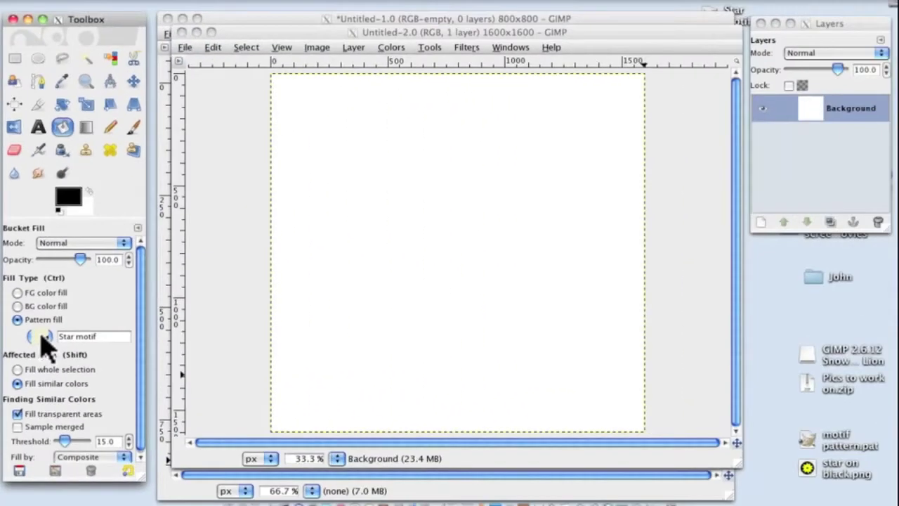
{"action": "left_click", "coordinate": [85, 429]}
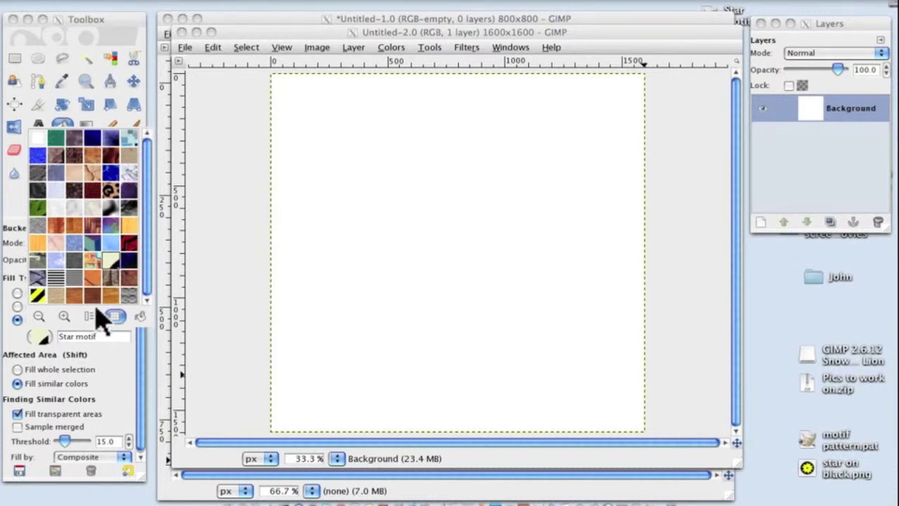
{"action": "left_click", "coordinate": [41, 340]}
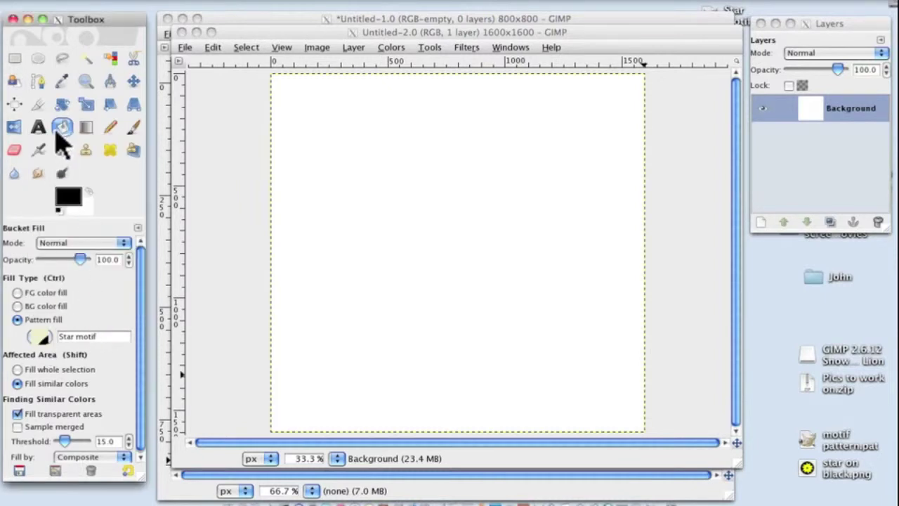
{"action": "left_click_drag", "start_coordinate": [62, 126], "coordinate": [384, 186]}
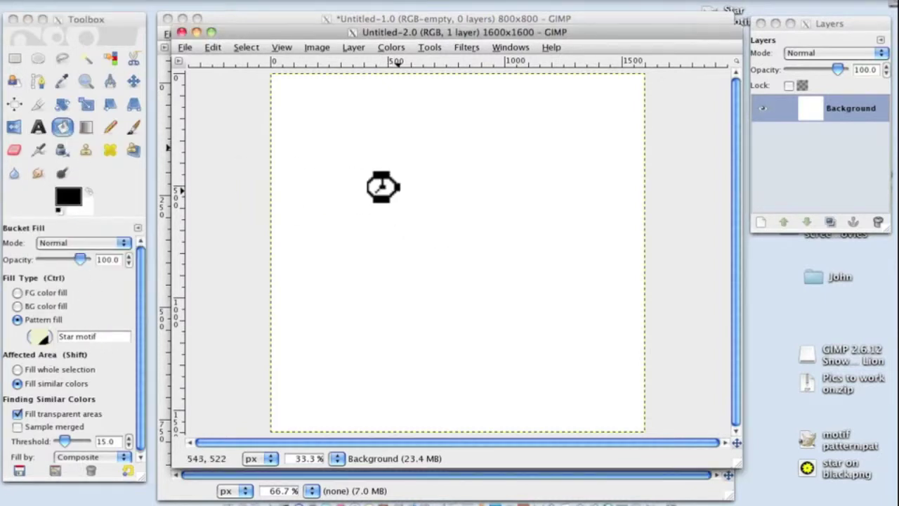